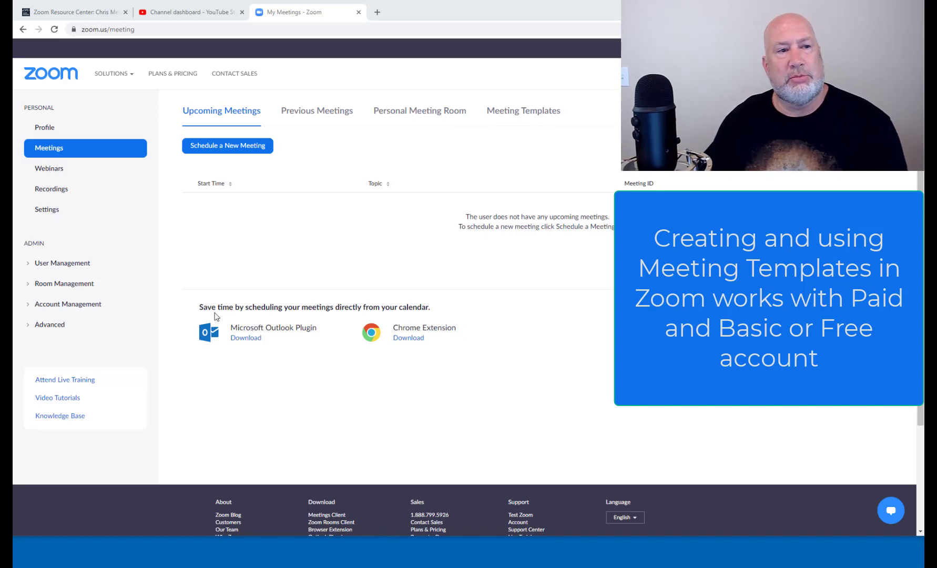
- Start scheduling a new meeting with the topic "Budget Meeting" and the description "TEST"
{"action": "left_click", "coordinate": [62, 151]}
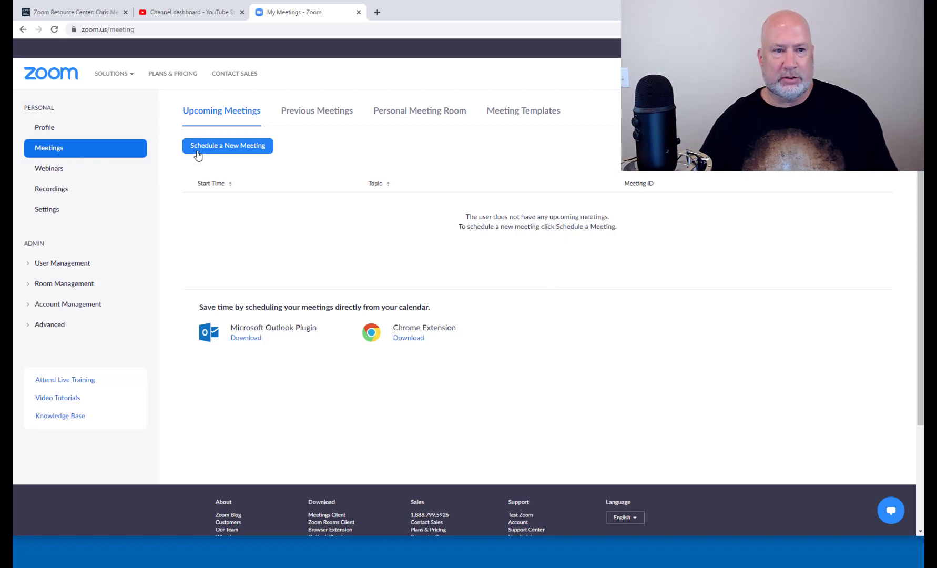
{"action": "left_click", "coordinate": [227, 147]}
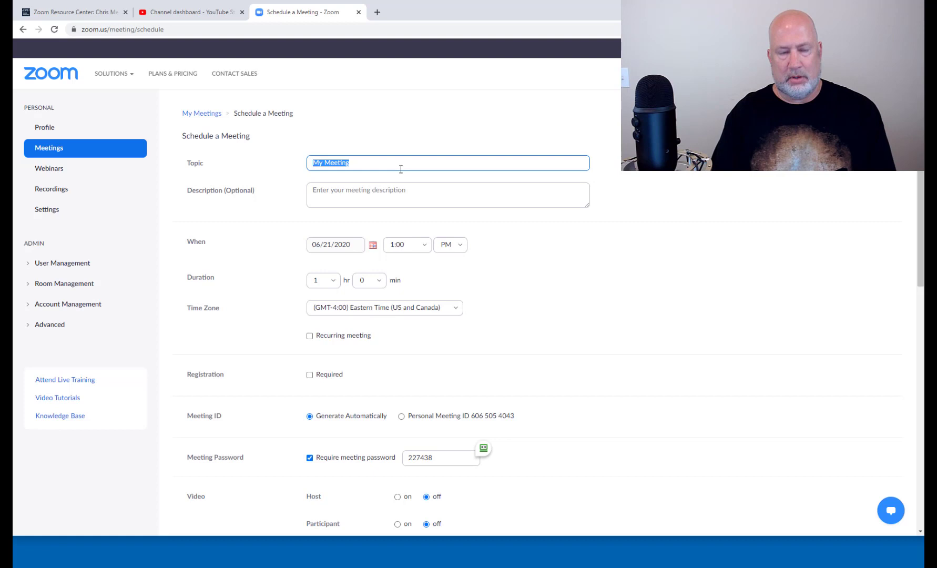
{"action": "type", "text": "Budget Meeting"}
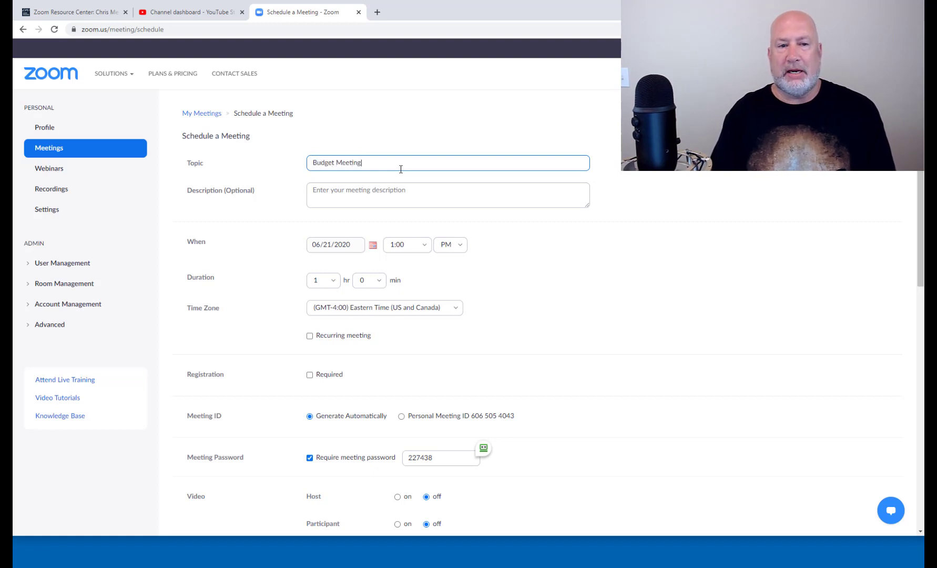
{"action": "key", "text": "Tab"}
{"action": "type", "text": "TEST"}
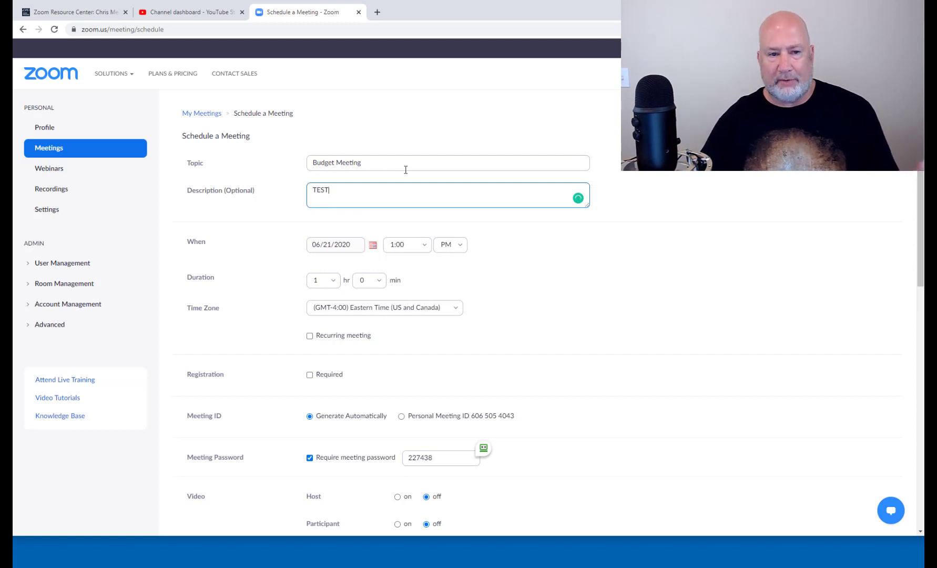
- Set the meeting's duration to 0 hours 30 minutes
{"action": "left_click", "coordinate": [419, 248]}
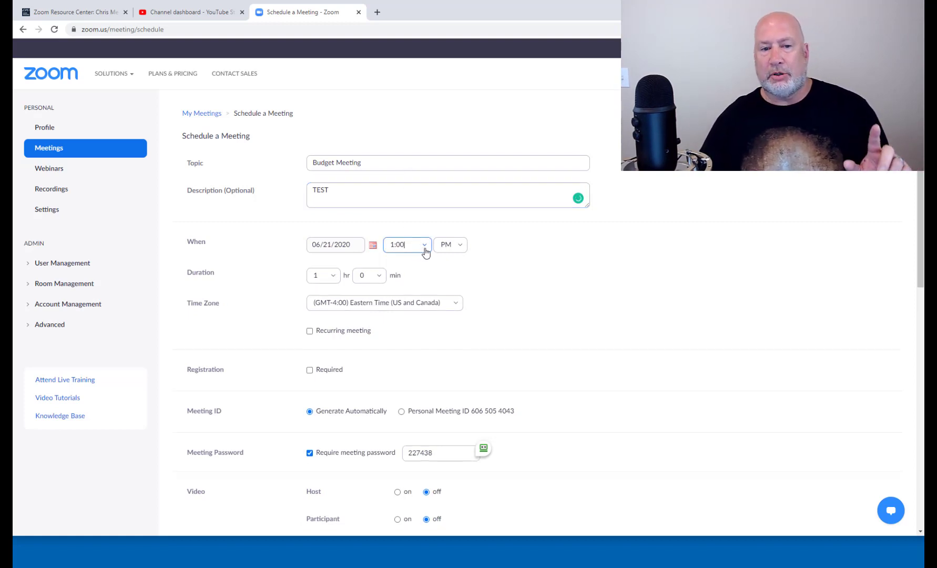
{"action": "left_click", "coordinate": [505, 277]}
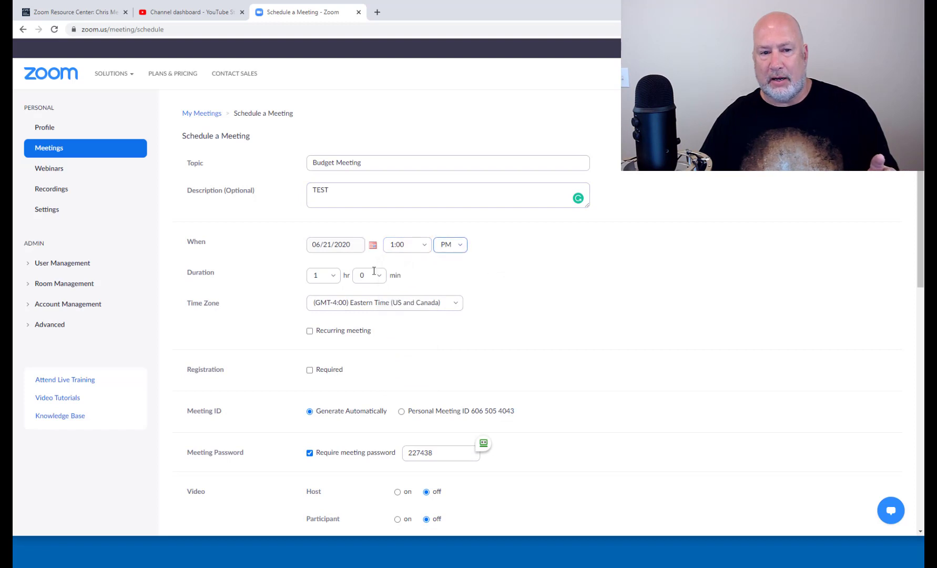
{"action": "left_click", "coordinate": [337, 281]}
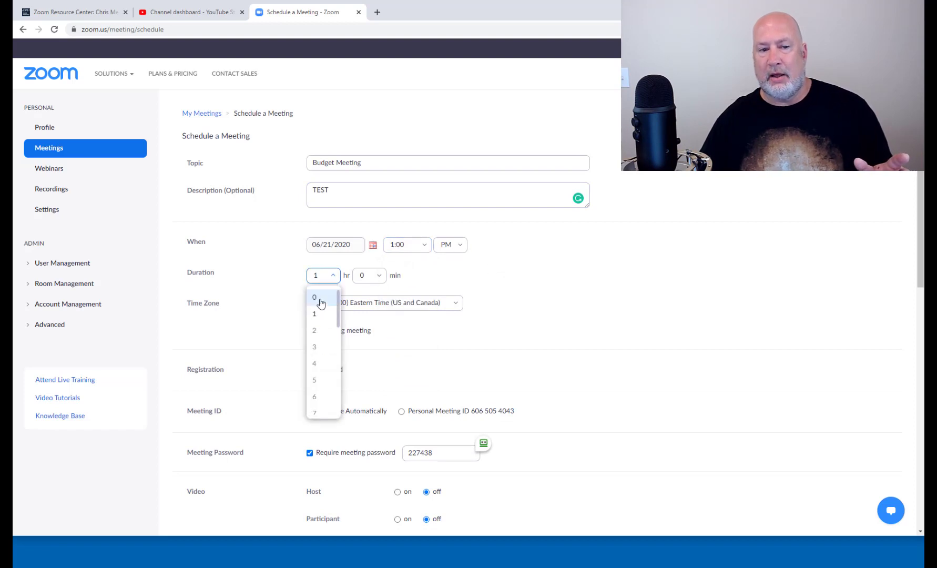
{"action": "left_click", "coordinate": [320, 297]}
{"action": "left_click", "coordinate": [378, 277]}
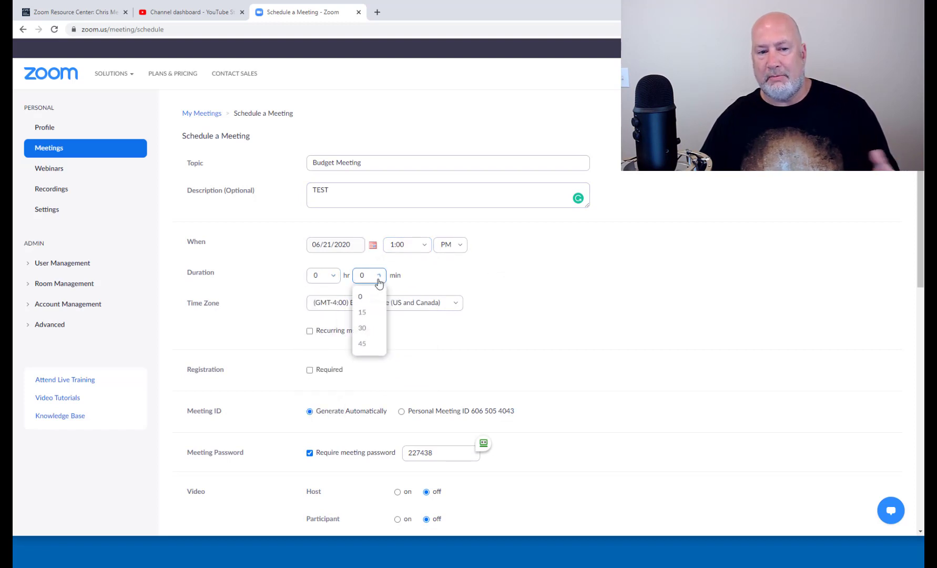
{"action": "left_click", "coordinate": [366, 328]}
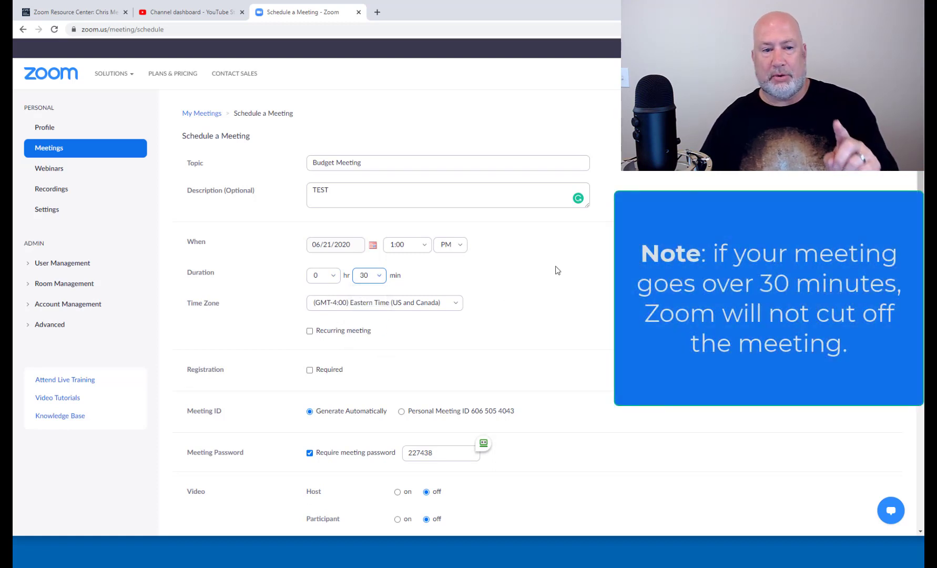
- Turn video on for both the host and the participants
{"action": "scroll", "coordinate": [541, 268], "scroll_direction": "down", "scroll_amount": 3}
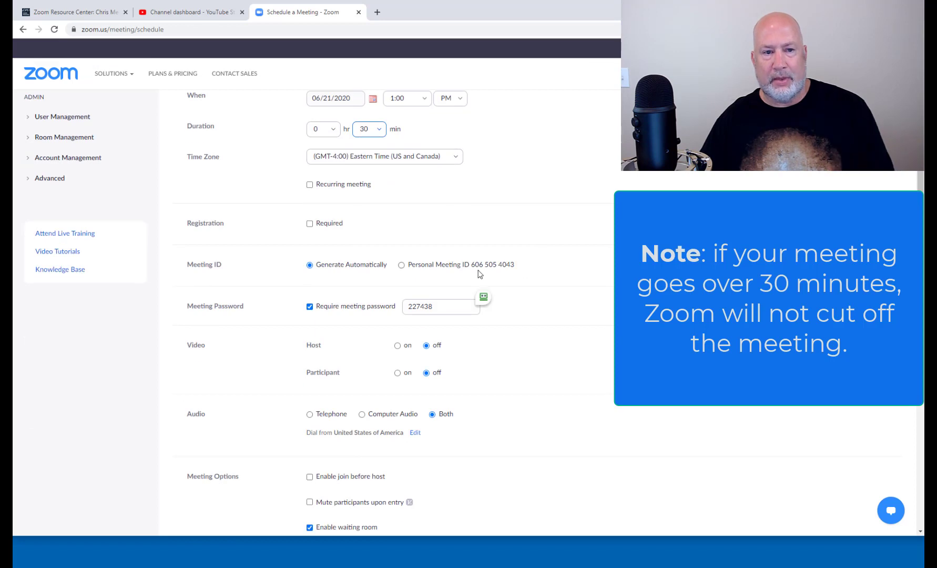
{"action": "scroll", "coordinate": [479, 274], "scroll_direction": "down", "scroll_amount": 3}
{"action": "scroll", "coordinate": [464, 273], "scroll_direction": "up", "scroll_amount": 3}
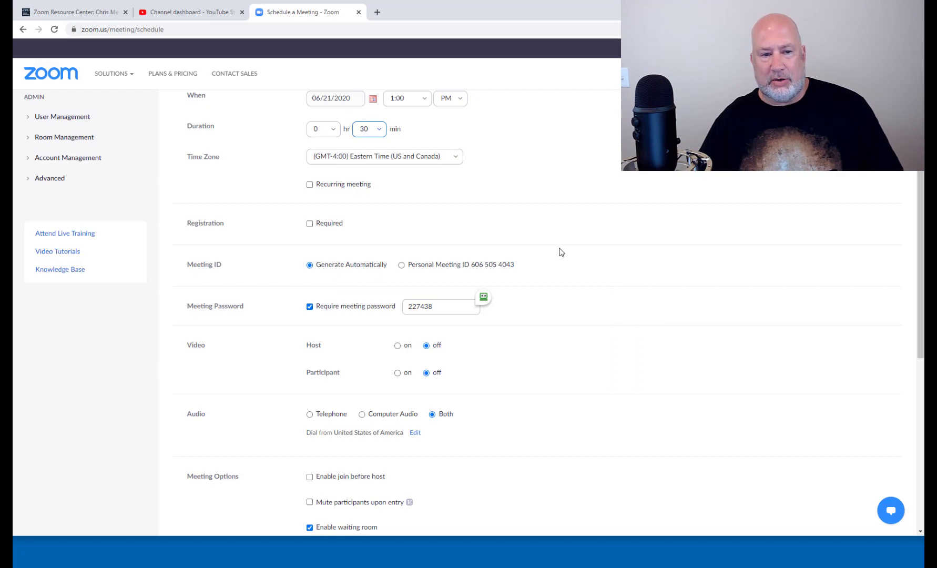
{"action": "scroll", "coordinate": [560, 252], "scroll_direction": "down", "scroll_amount": 3}
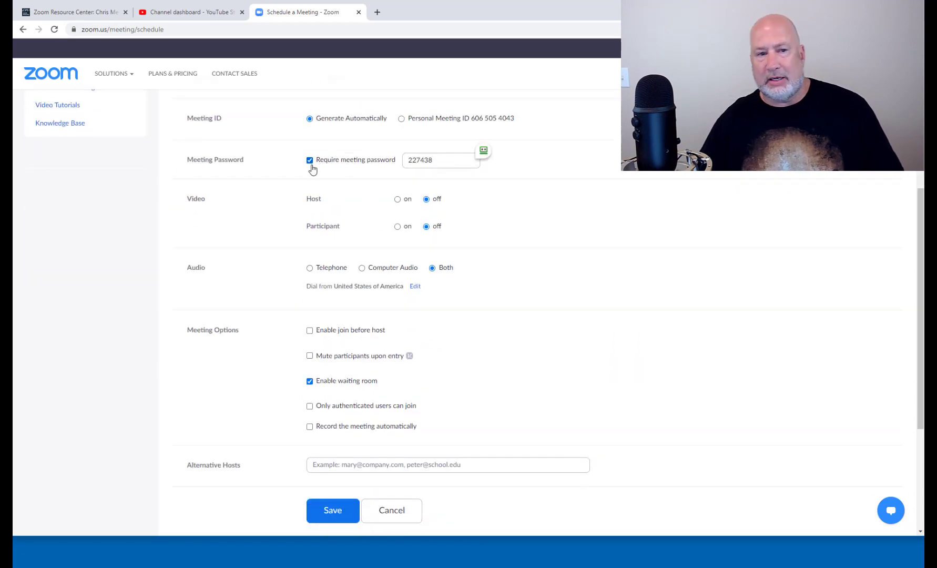
{"action": "left_click", "coordinate": [399, 202]}
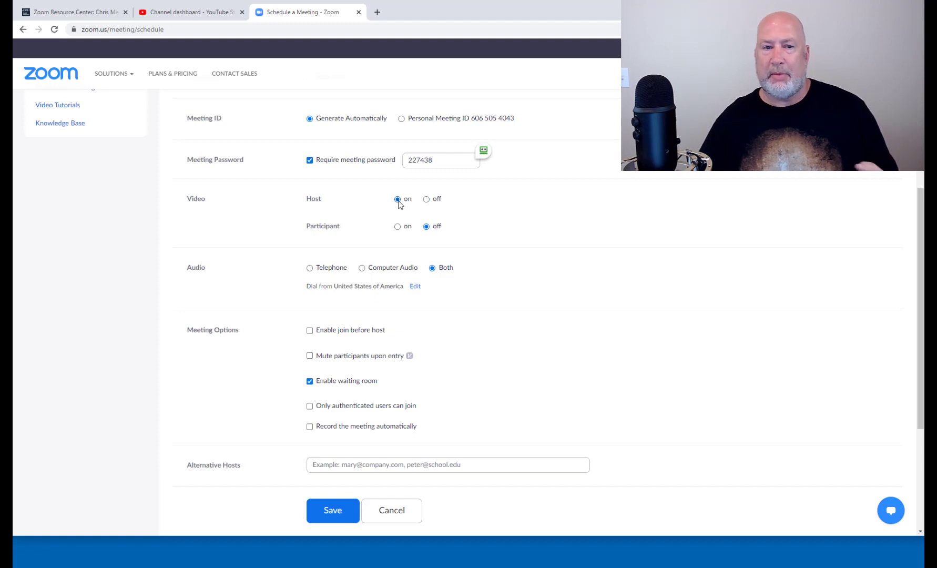
{"action": "left_click", "coordinate": [398, 227]}
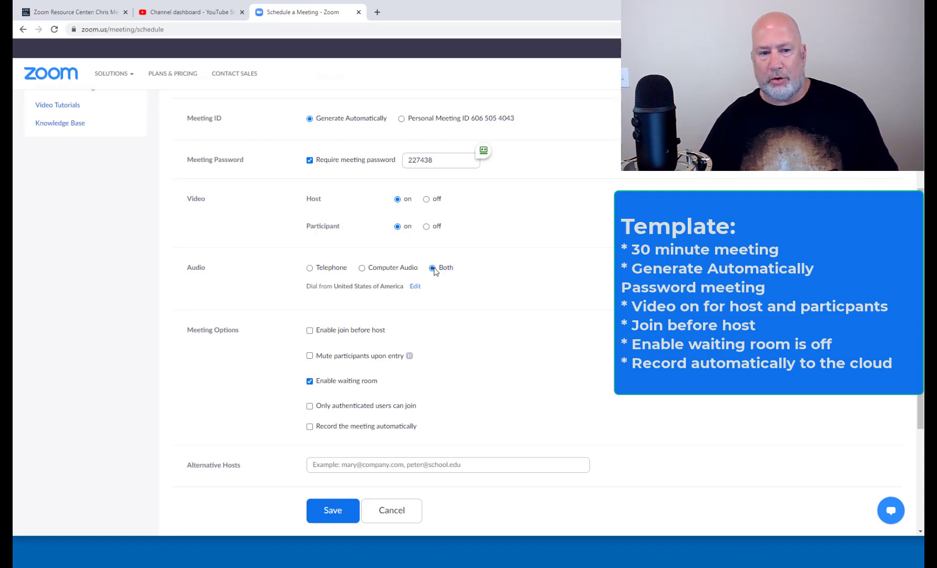
- Set the meeting options to allow join before host, disable the waiting room and record automatically in the cloud
{"action": "scroll", "coordinate": [434, 270], "scroll_direction": "down", "scroll_amount": 3}
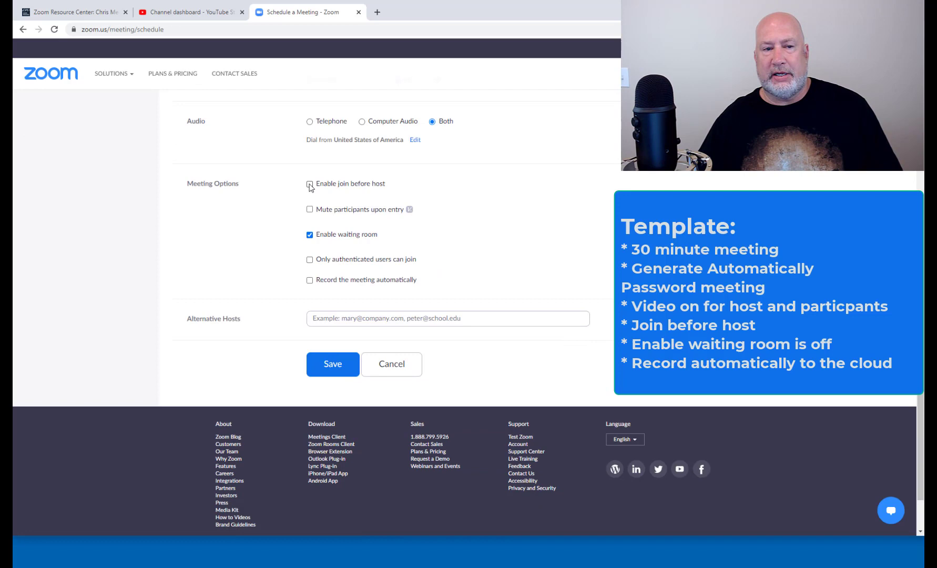
{"action": "left_click", "coordinate": [310, 184]}
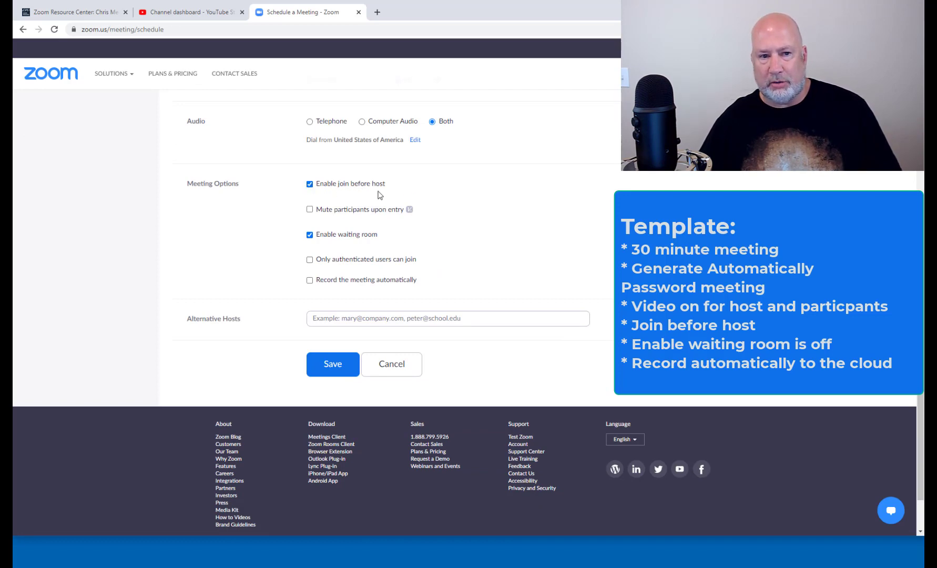
{"action": "left_click", "coordinate": [310, 235]}
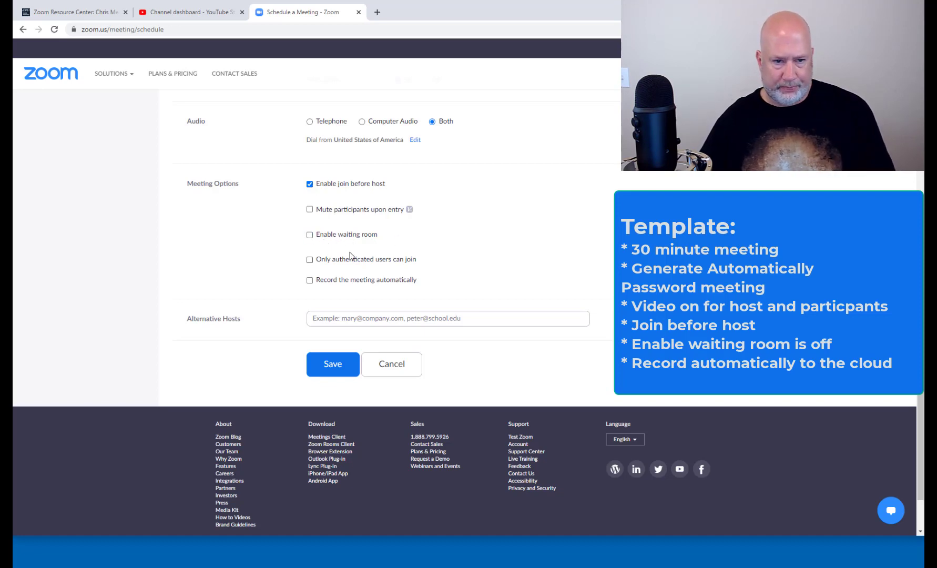
{"action": "left_click", "coordinate": [310, 281]}
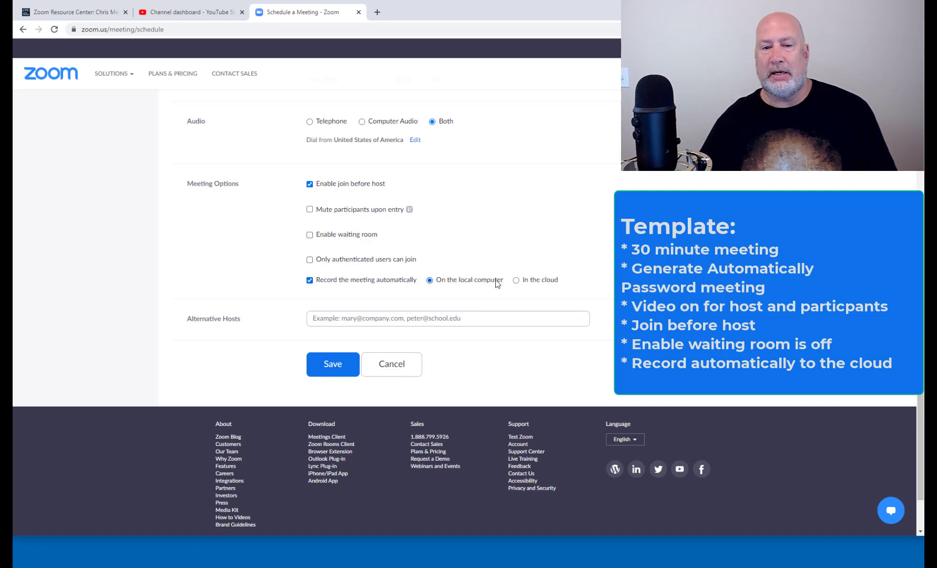
{"action": "left_click", "coordinate": [515, 281]}
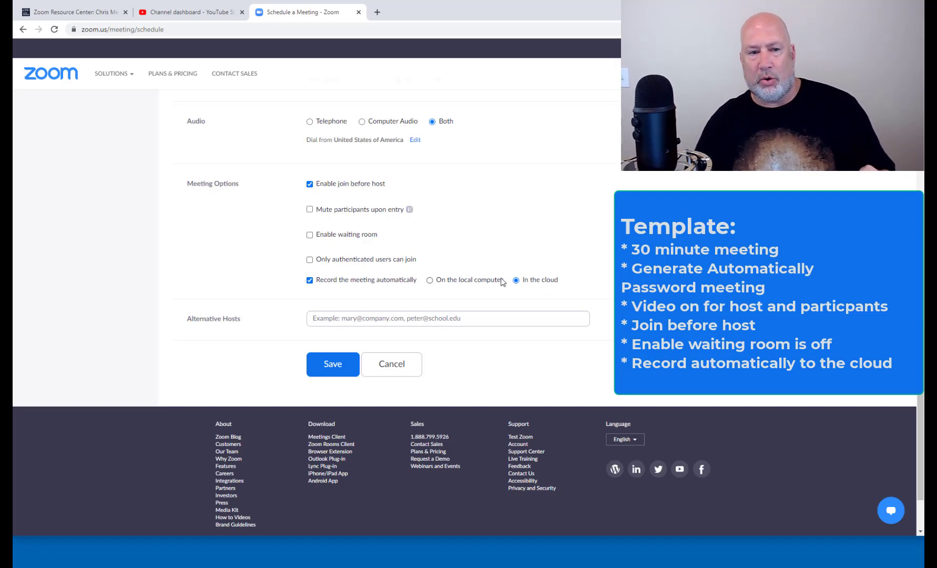
- Review the chosen settings and save the Budget Meeting
{"action": "scroll", "coordinate": [517, 204], "scroll_direction": "up", "scroll_amount": 6}
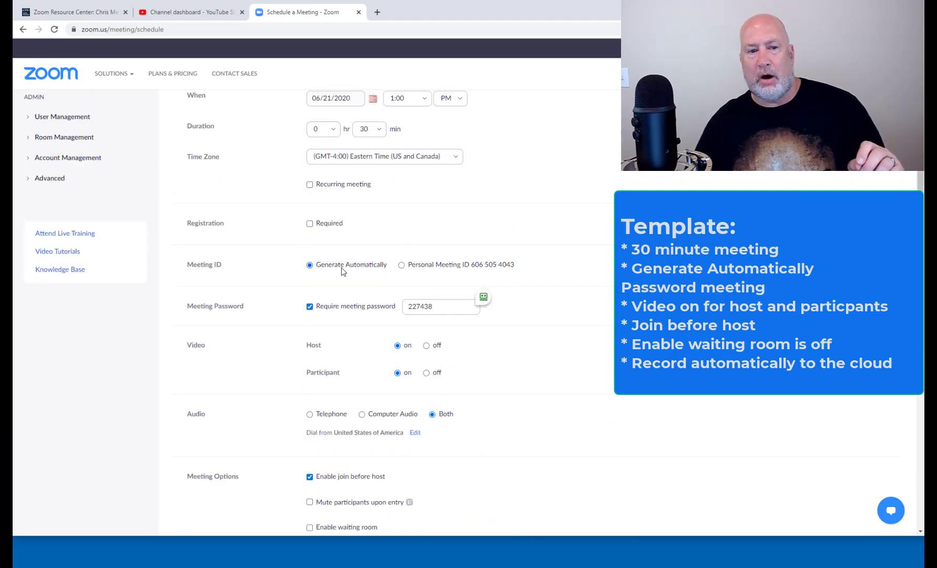
{"action": "scroll", "coordinate": [557, 188], "scroll_direction": "down", "scroll_amount": 7}
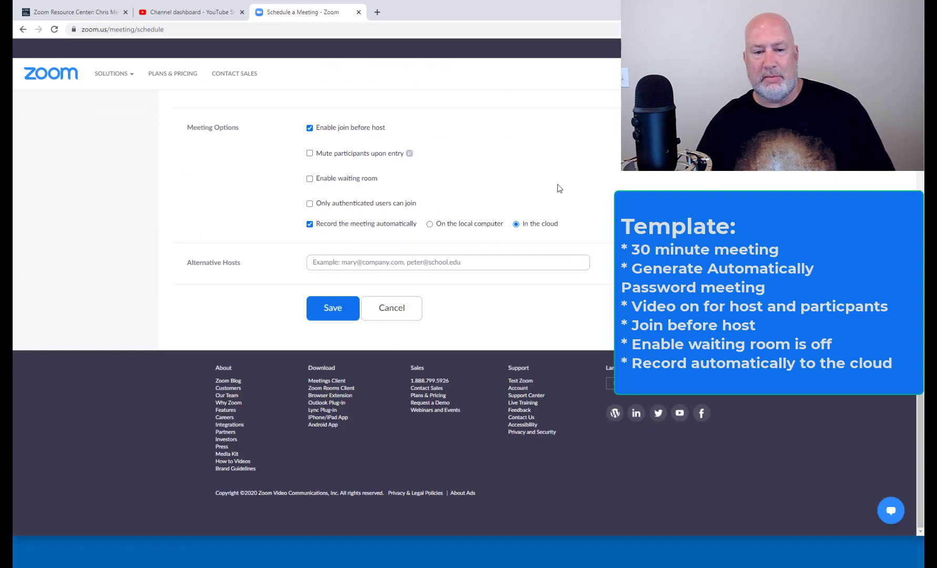
{"action": "left_click", "coordinate": [340, 312]}
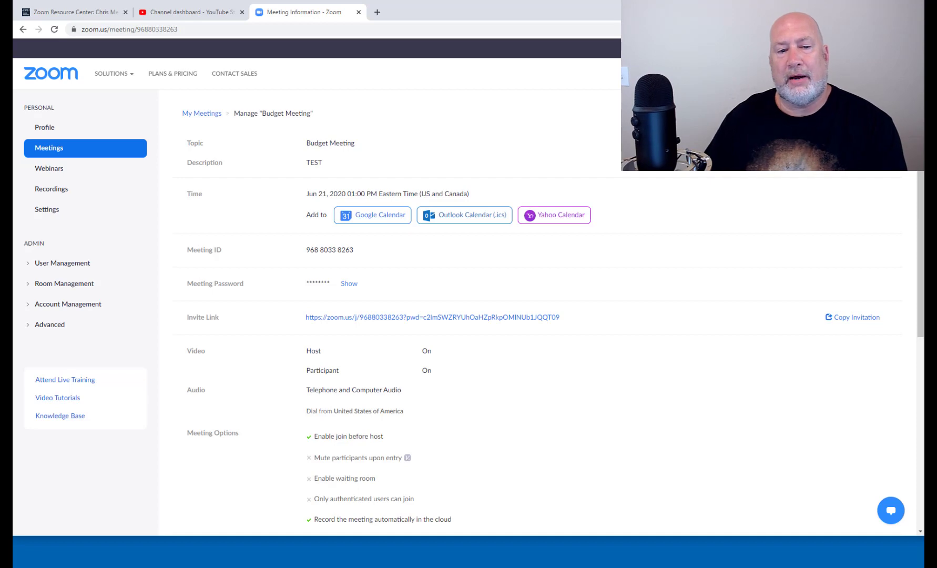
- Save the Budget Meeting as a meeting template named "Internal Meeting- 30 minutes"
{"action": "scroll", "coordinate": [473, 315], "scroll_direction": "down", "scroll_amount": 3}
{"action": "scroll", "coordinate": [698, 252], "scroll_direction": "down", "scroll_amount": 3}
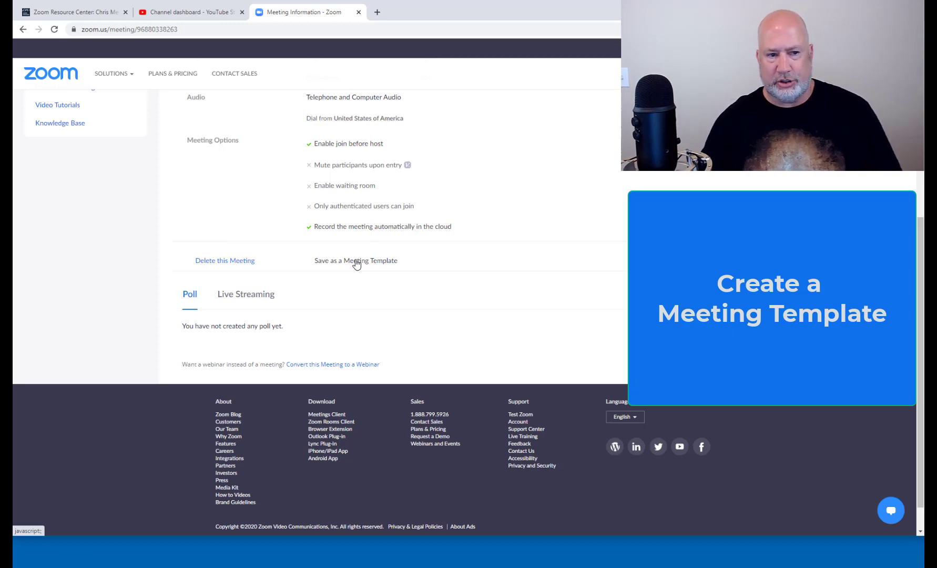
{"action": "left_click", "coordinate": [356, 261]}
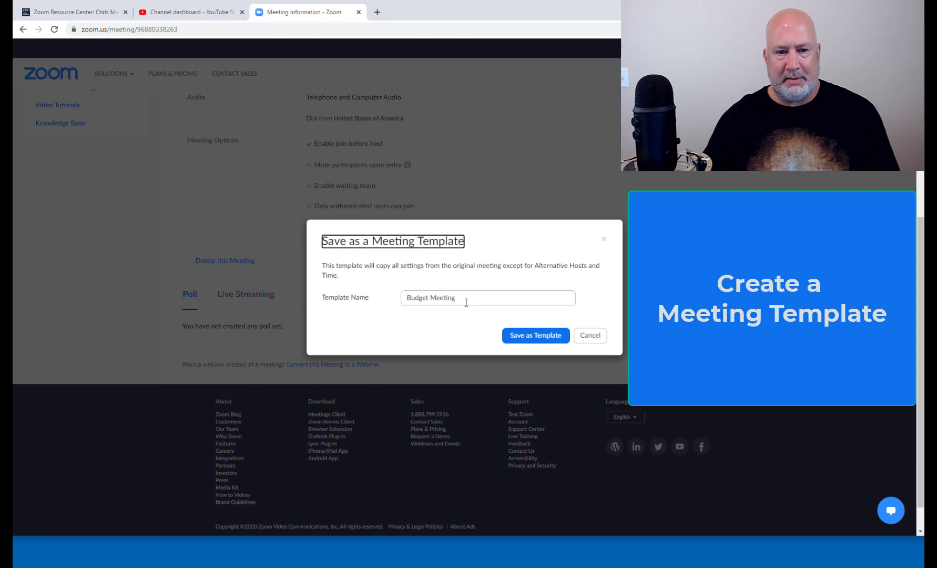
{"action": "left_click_drag", "start_coordinate": [465, 301], "coordinate": [361, 297]}
{"action": "type", "text": "Inter"}
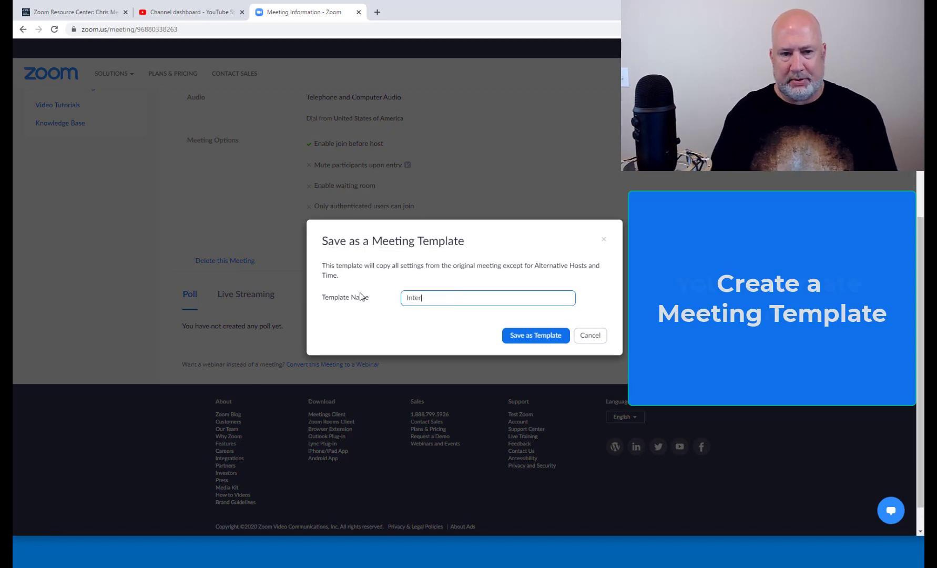
{"action": "type", "text": "nal Meeti"}
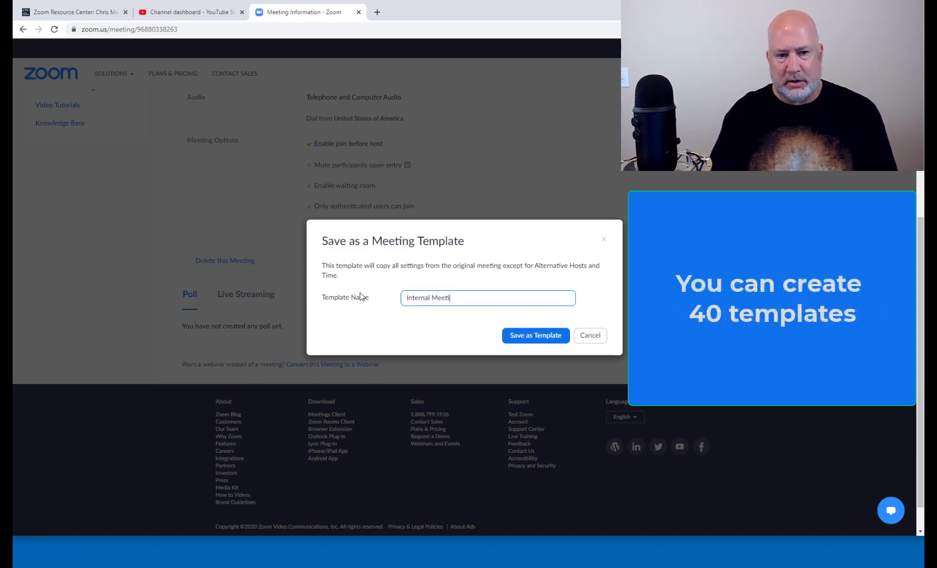
{"action": "type", "text": "ng- 30 mu"}
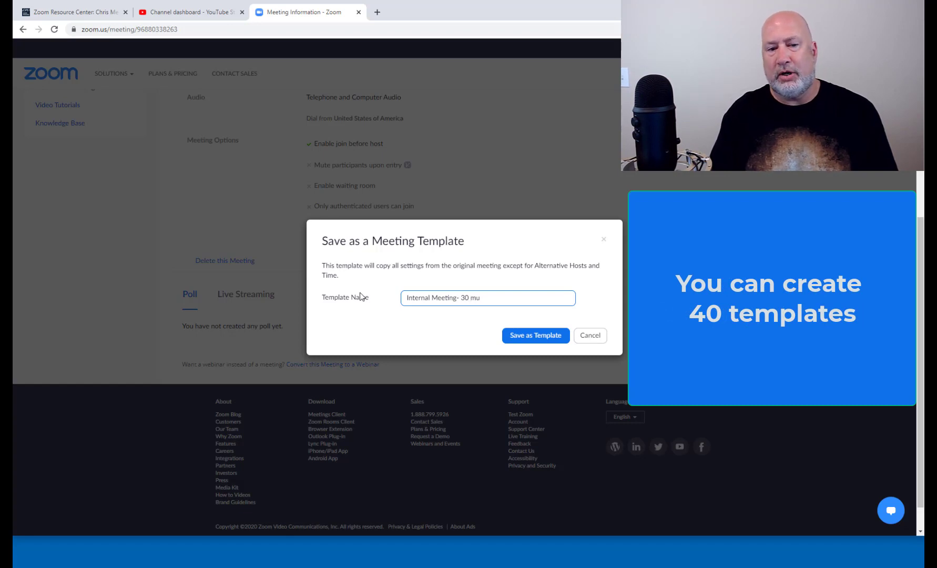
{"action": "key", "text": "BackSpace"}
{"action": "type", "text": "inutes"}
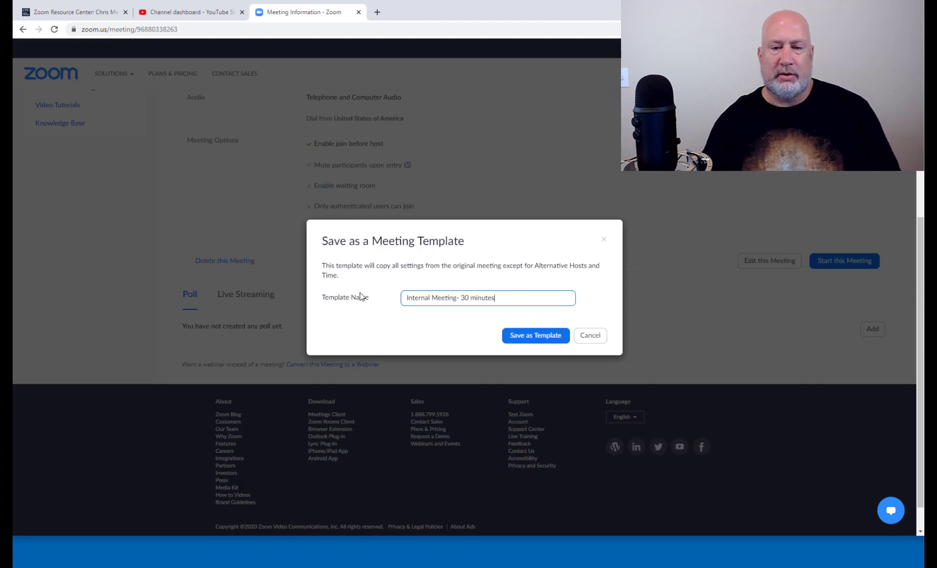
{"action": "left_click", "coordinate": [548, 341]}
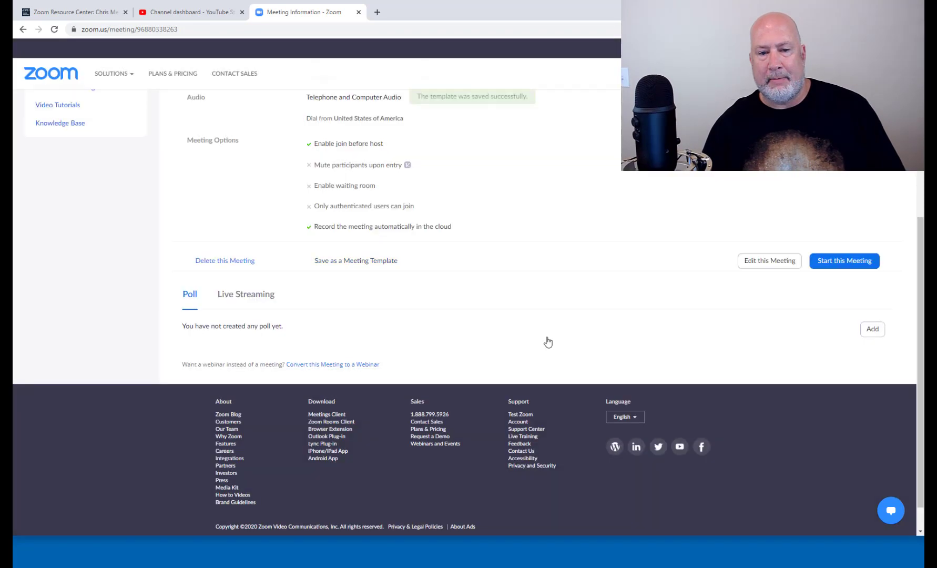
- Start scheduling another new meeting with the topic "tereree" and the description "asfdsf"
{"action": "scroll", "coordinate": [565, 215], "scroll_direction": "up", "scroll_amount": 5}
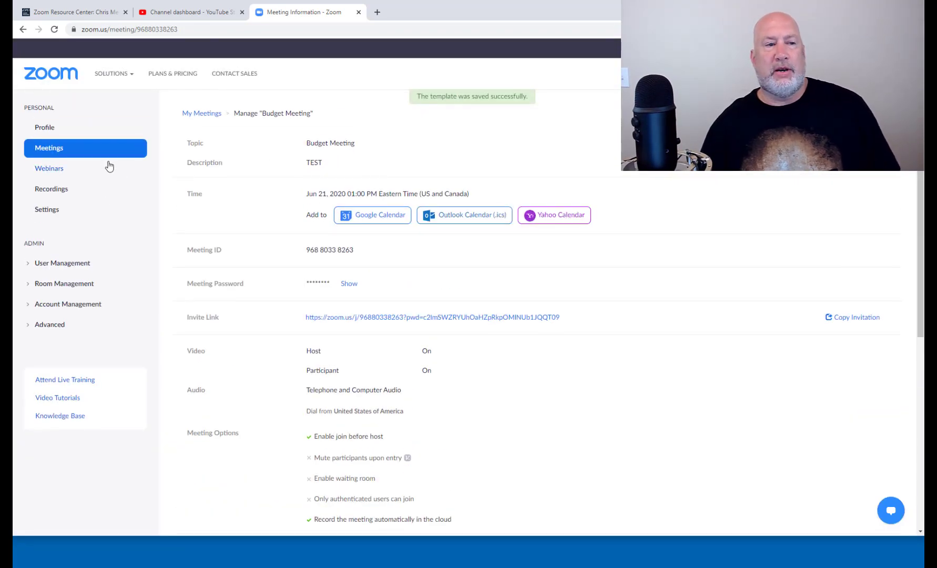
{"action": "left_click", "coordinate": [57, 150]}
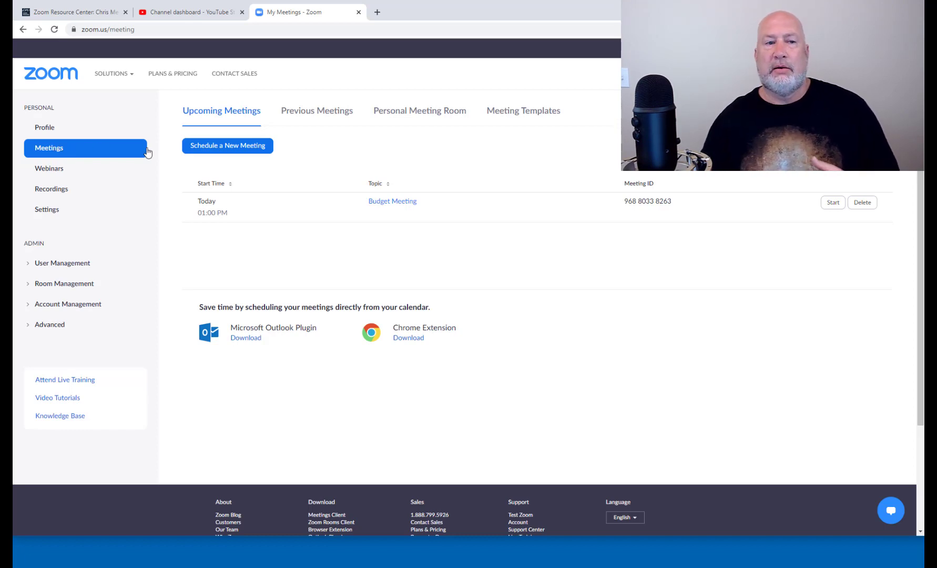
{"action": "left_click", "coordinate": [242, 149]}
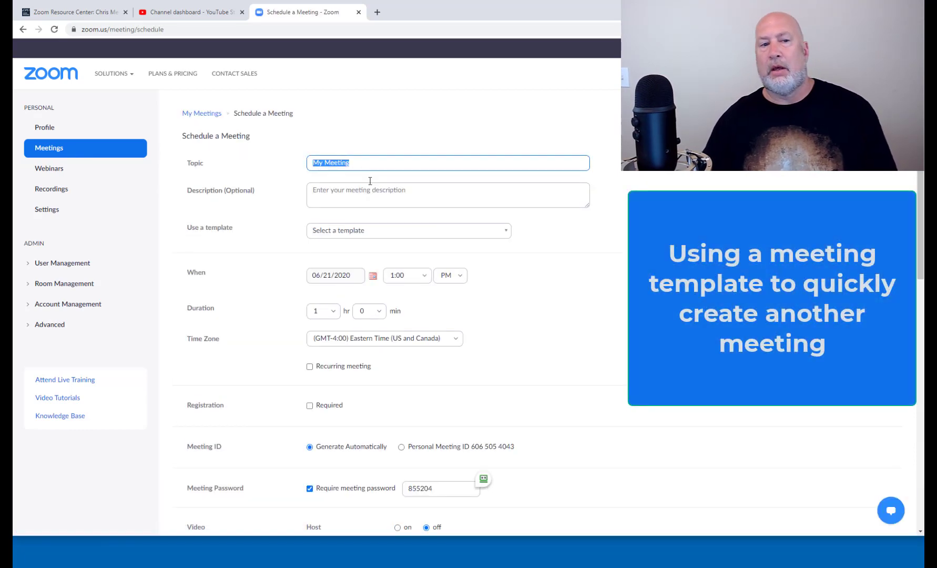
{"action": "left_click", "coordinate": [357, 165]}
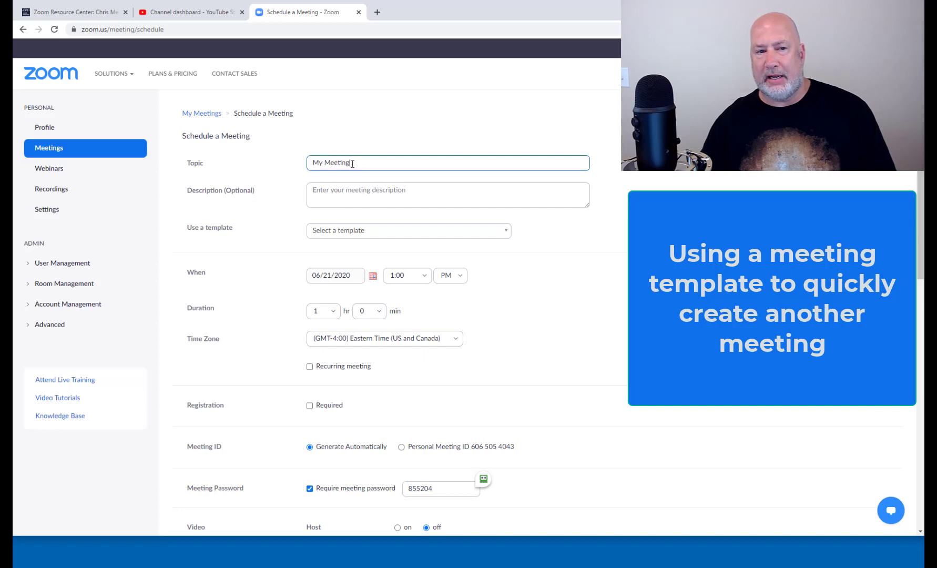
{"action": "left_click_drag", "start_coordinate": [353, 163], "coordinate": [299, 161]}
{"action": "type", "text": "tereree"}
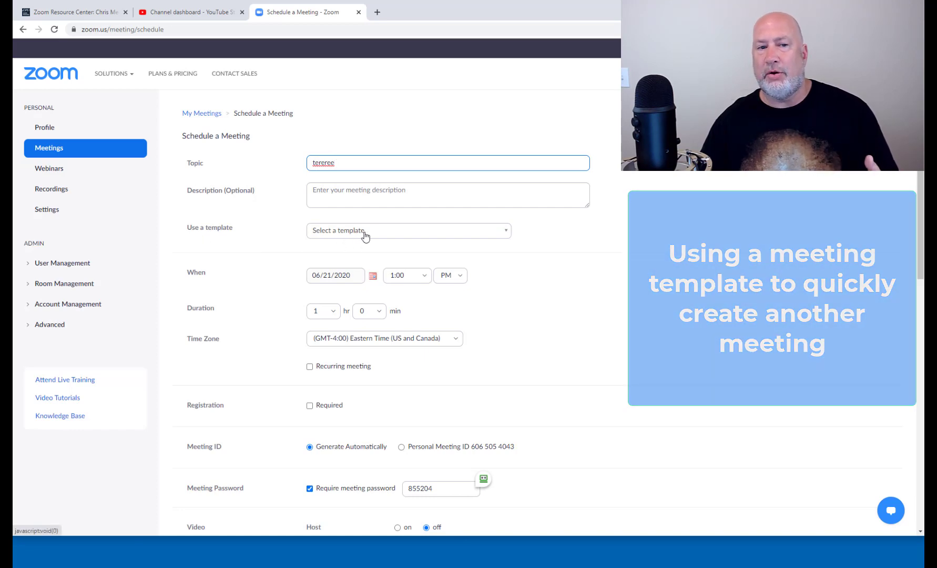
{"action": "left_click", "coordinate": [357, 191]}
{"action": "type", "text": "asfdsf"}
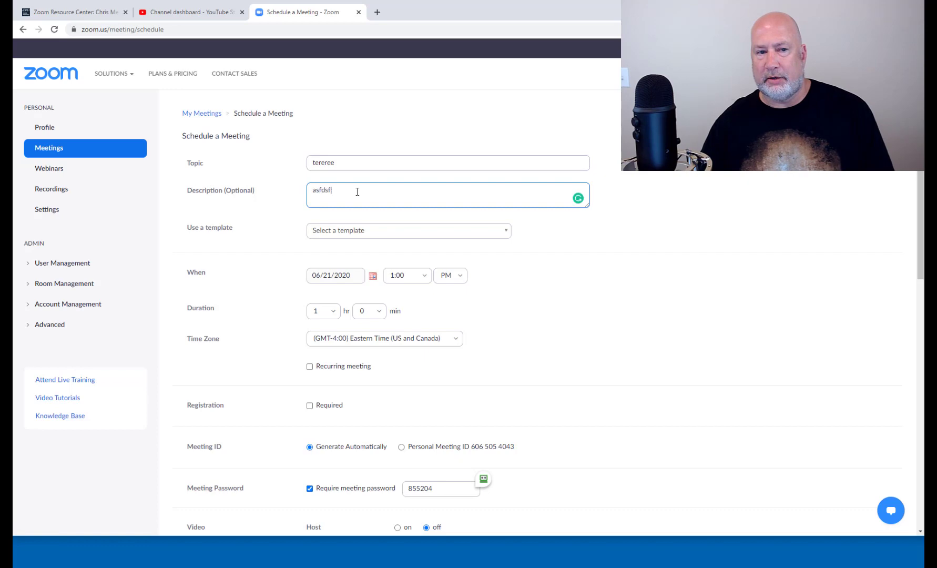
- Extend the new meeting's description with filler text and apply the "Internal Meeting- 30 minutes" template
{"action": "type", "text": "dsfdsafdsafdsdsfdfsa"}
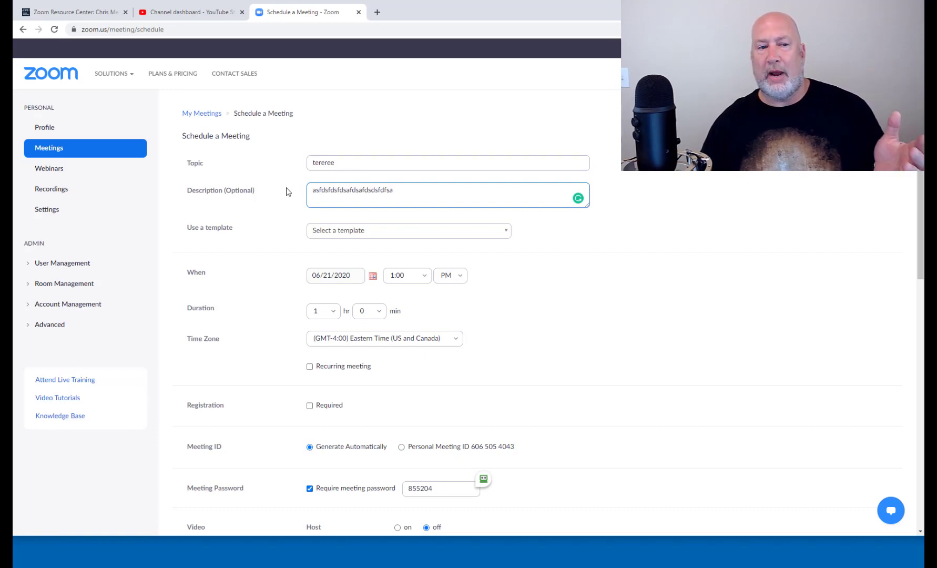
{"action": "left_click", "coordinate": [366, 235]}
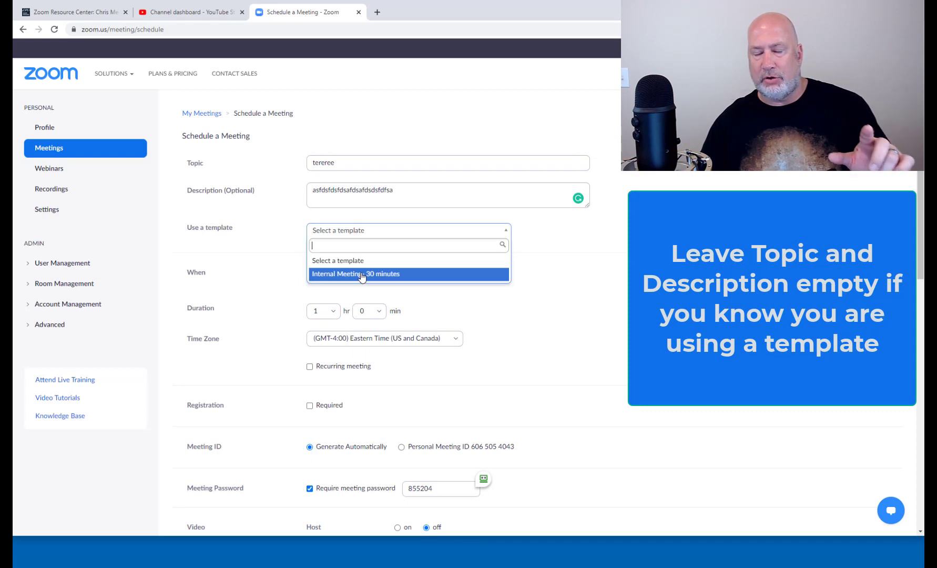
{"action": "left_click", "coordinate": [361, 274]}
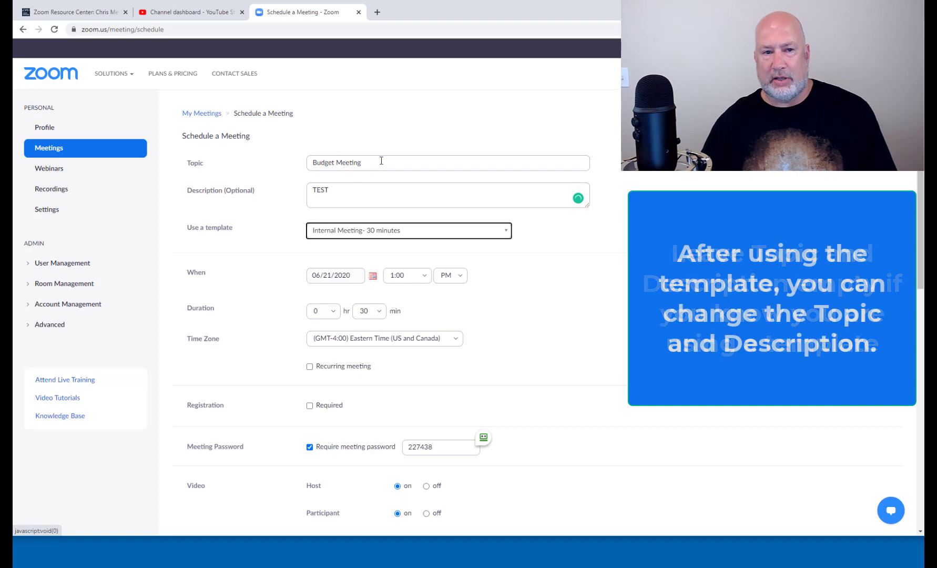
- Change the topic to "HR Meeting" and append "1jasdl;kfjads l;kjsdf ds;lkjfdsl" to the TEST description
{"action": "left_click_drag", "start_coordinate": [383, 162], "coordinate": [205, 155]}
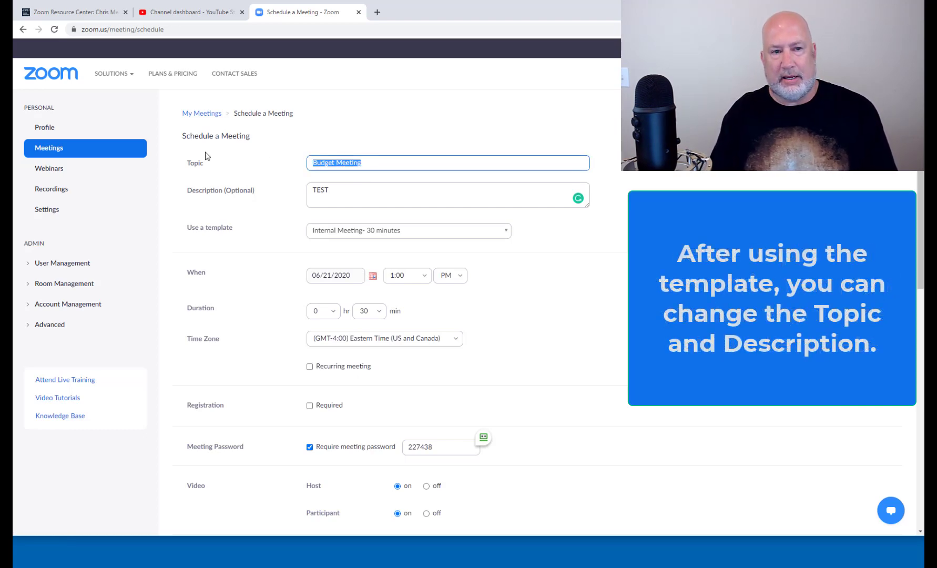
{"action": "type", "text": "HR "}
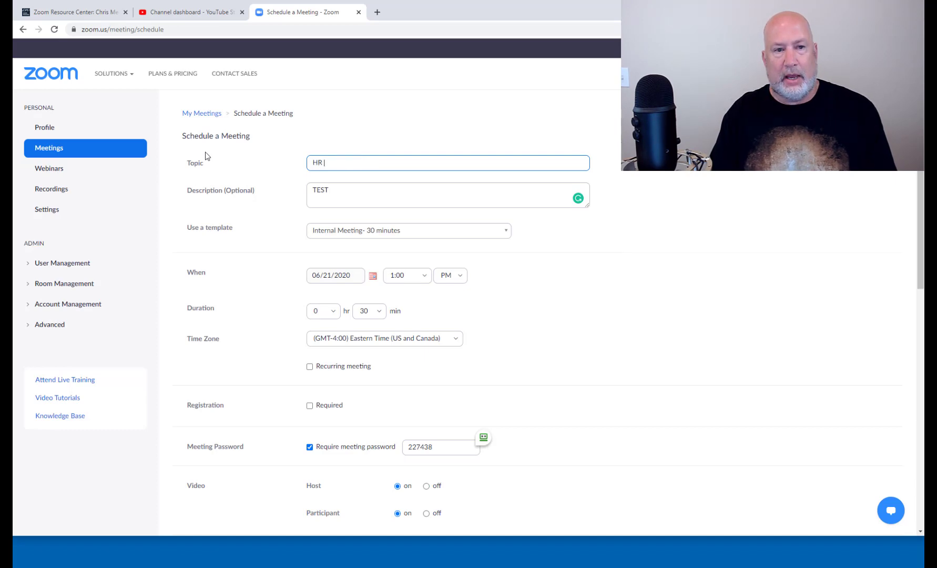
{"action": "type", "text": "Meeting"}
{"action": "key", "text": "Tab"}
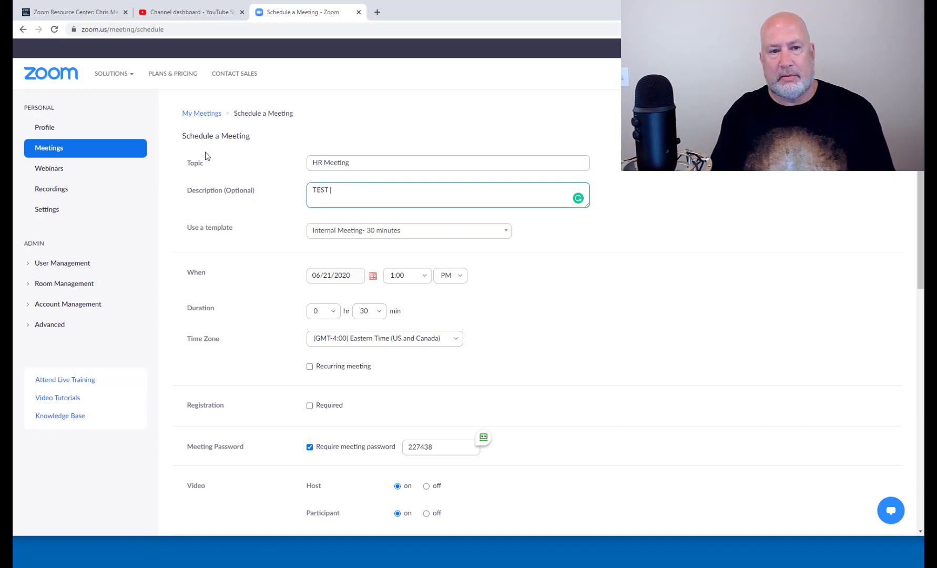
{"action": "type", "text": "1jasdl;kfjads l;kjsdf ds;lkjfdsl"}
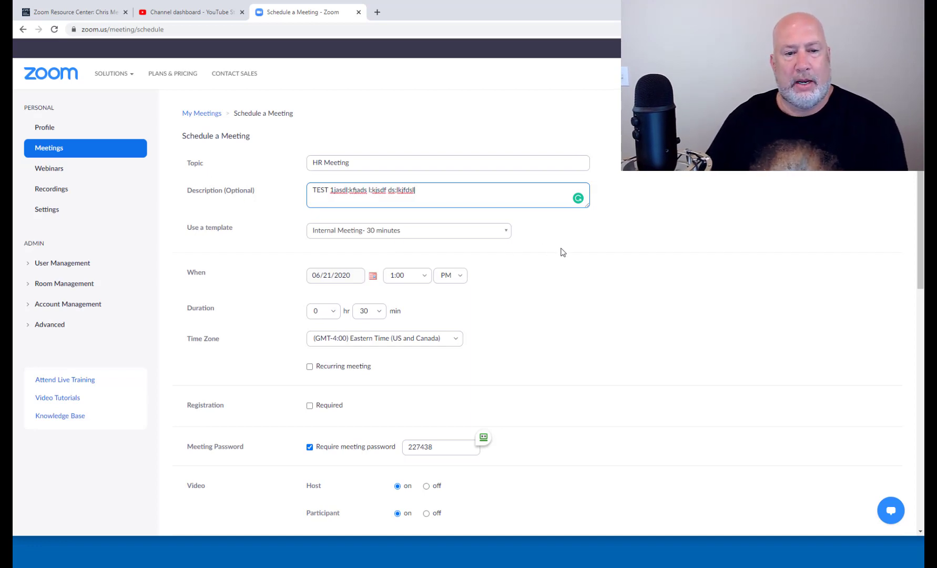
- Set the HR Meeting's start time to 3:00 PM
{"action": "scroll", "coordinate": [439, 211], "scroll_direction": "down", "scroll_amount": 3}
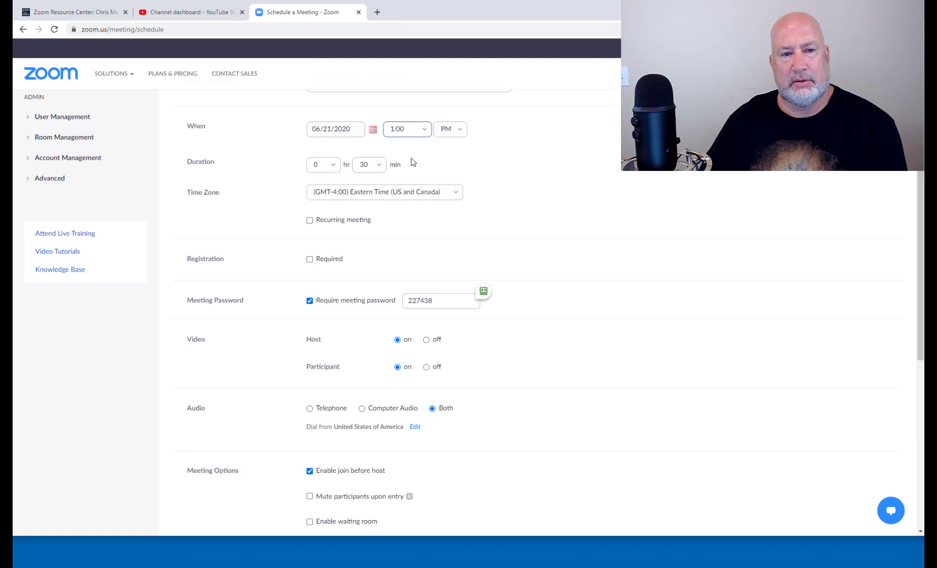
{"action": "left_click", "coordinate": [424, 132]}
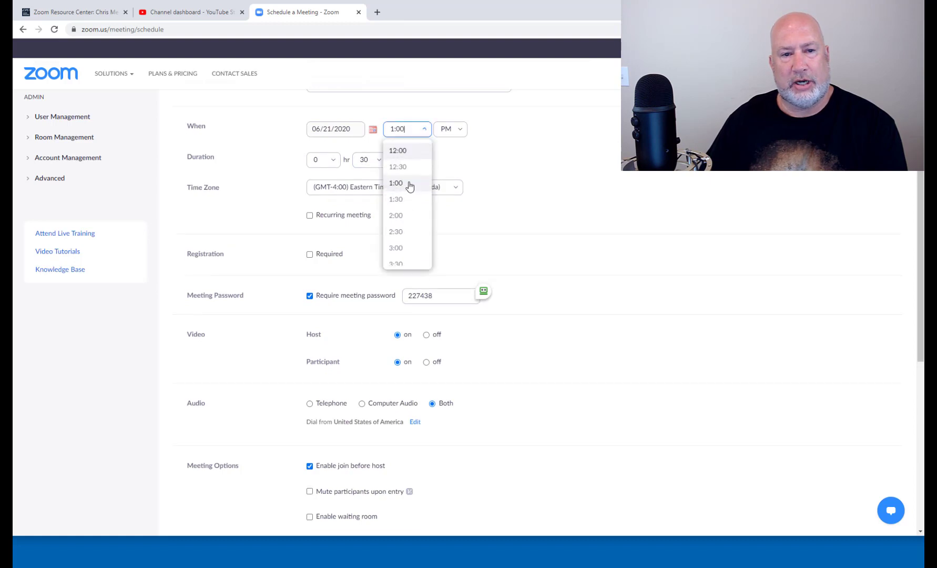
{"action": "left_click", "coordinate": [402, 253]}
- Review the settings filled in by the template, including duration, password, video, audio and meeting options
{"action": "scroll", "coordinate": [394, 194], "scroll_direction": "down", "scroll_amount": 3}
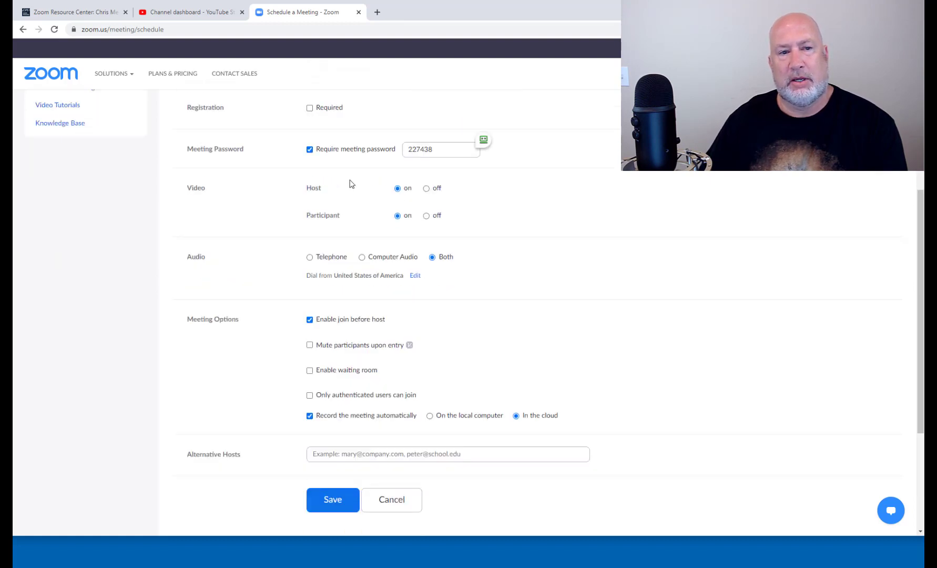
{"action": "scroll", "coordinate": [342, 169], "scroll_direction": "up", "scroll_amount": 2}
{"action": "scroll", "coordinate": [345, 171], "scroll_direction": "up", "scroll_amount": 1}
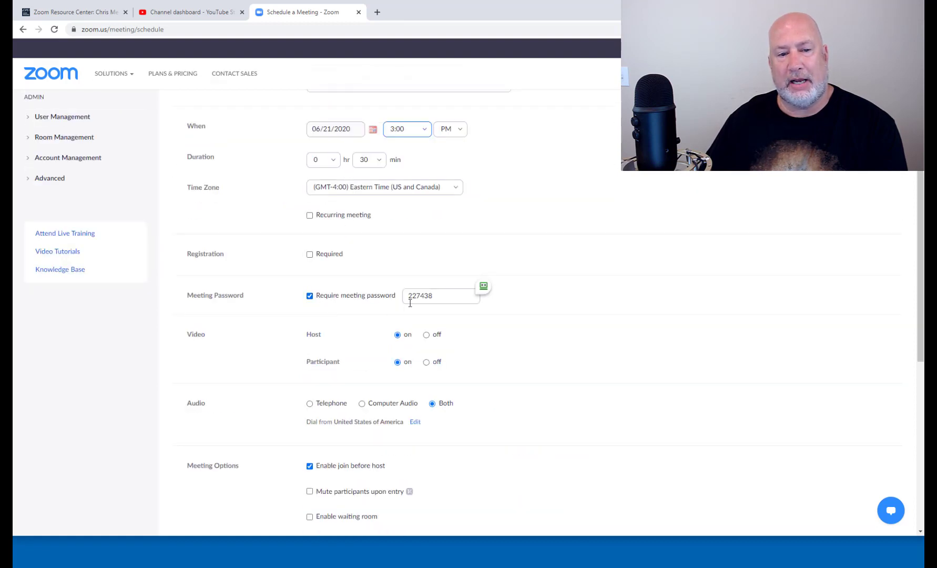
{"action": "scroll", "coordinate": [419, 300], "scroll_direction": "up", "scroll_amount": 3}
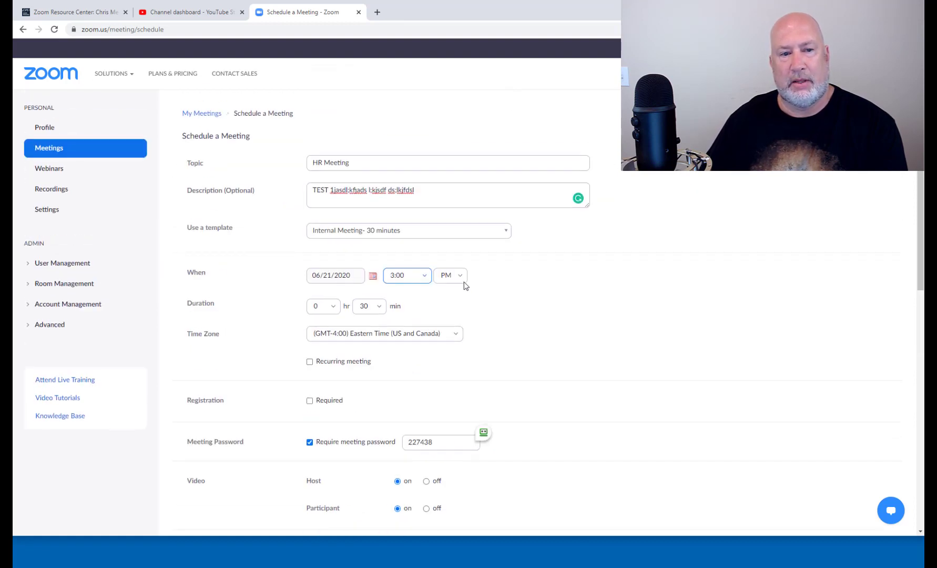
{"action": "scroll", "coordinate": [465, 286], "scroll_direction": "down", "scroll_amount": 3}
{"action": "scroll", "coordinate": [500, 280], "scroll_direction": "down", "scroll_amount": 3}
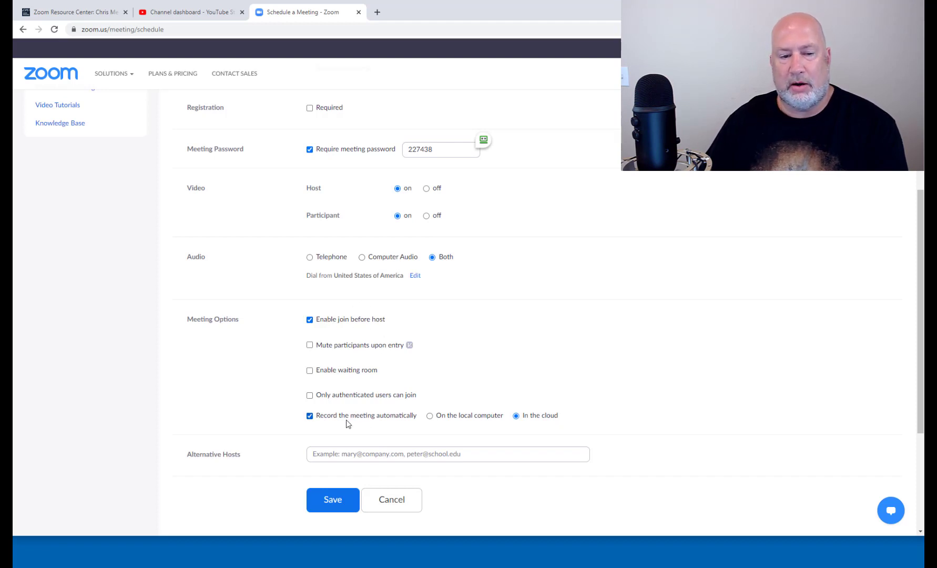
{"action": "scroll", "coordinate": [604, 338], "scroll_direction": "up", "scroll_amount": 6}
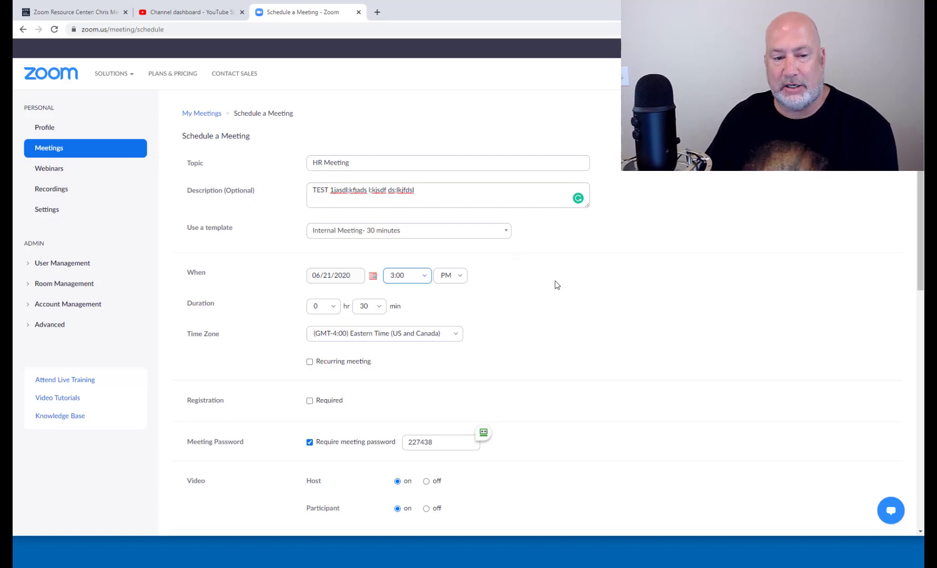
{"action": "scroll", "coordinate": [559, 286], "scroll_direction": "down", "scroll_amount": 3}
{"action": "scroll", "coordinate": [560, 288], "scroll_direction": "up", "scroll_amount": 3}
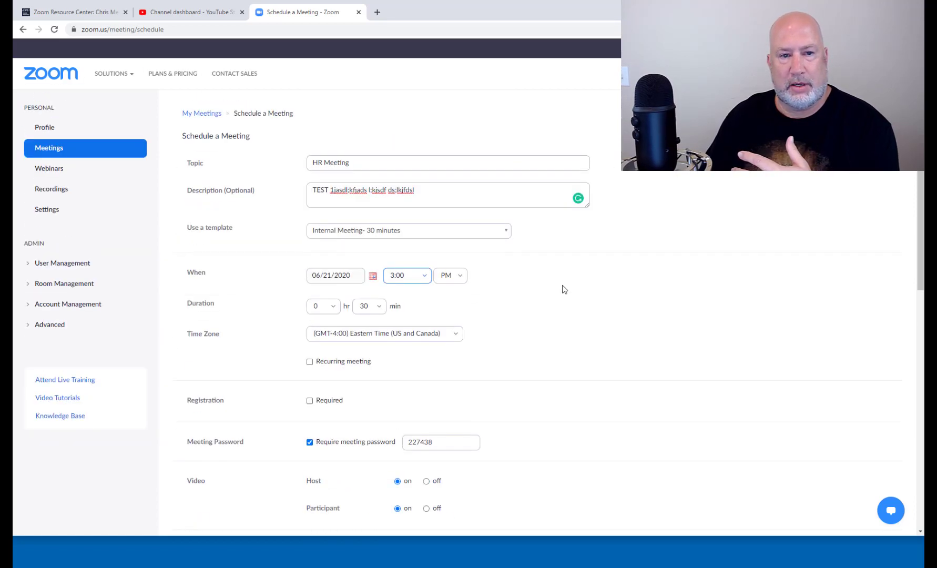
- Save the HR Meeting and open the list of saved meeting templates
{"action": "scroll", "coordinate": [562, 288], "scroll_direction": "down", "scroll_amount": 9}
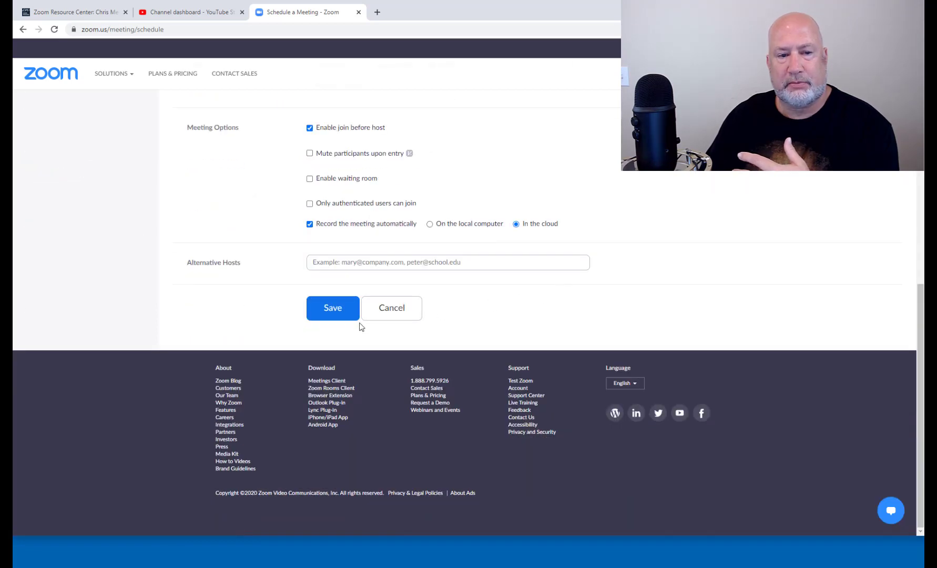
{"action": "left_click", "coordinate": [334, 316]}
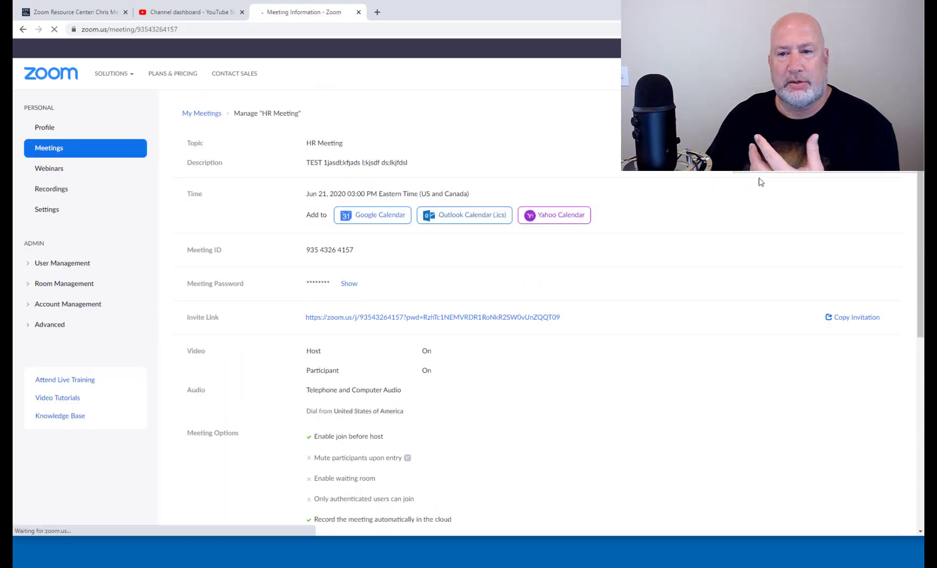
{"action": "left_click", "coordinate": [58, 151]}
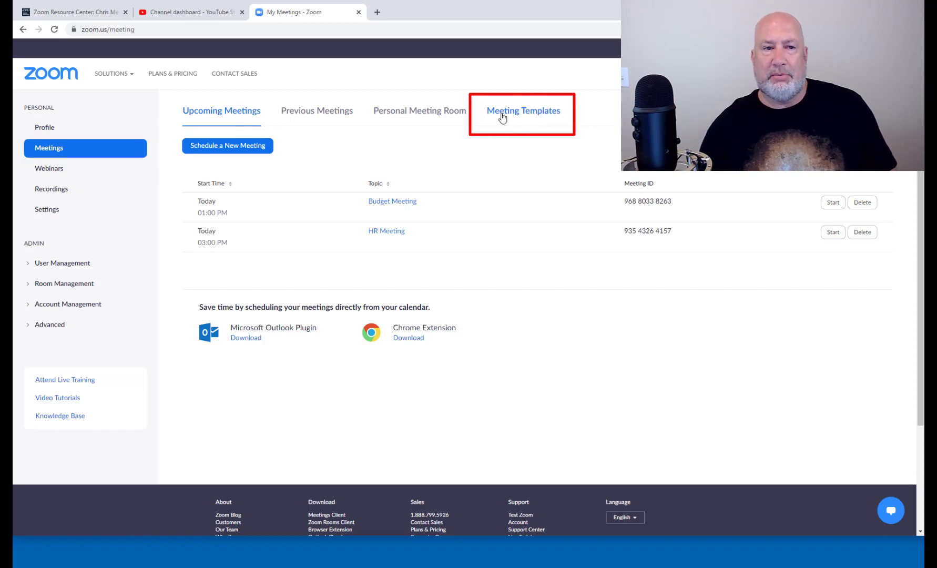
{"action": "left_click", "coordinate": [520, 115]}
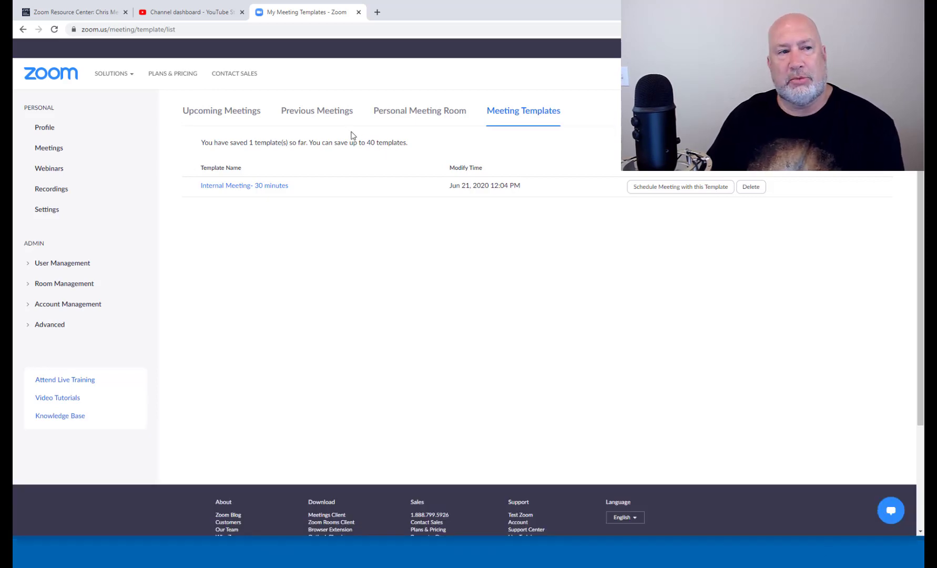
- Switch to the Zoom Resource Center web page and browse its articles, training videos and free virtual backgrounds
{"action": "left_click", "coordinate": [87, 18]}
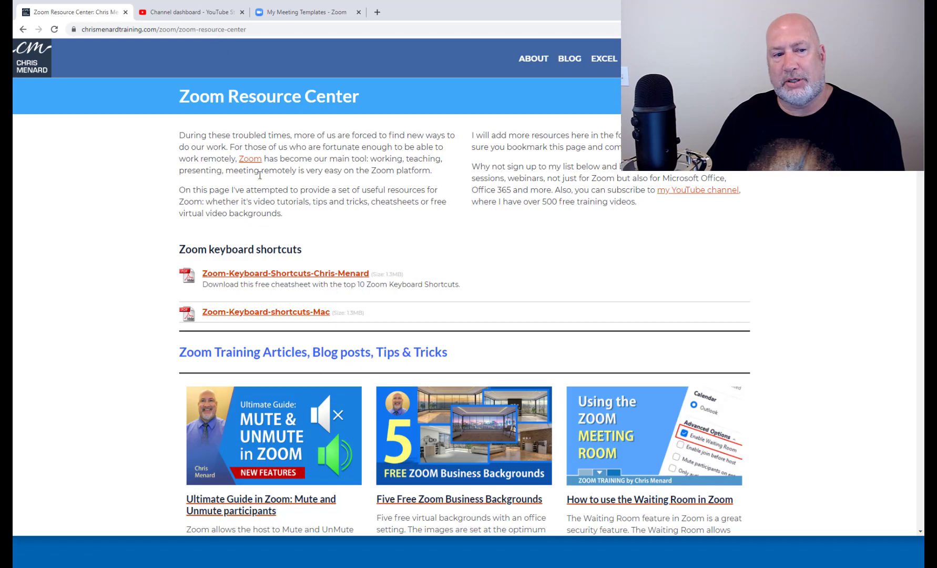
{"action": "scroll", "coordinate": [330, 283], "scroll_direction": "down", "scroll_amount": 12}
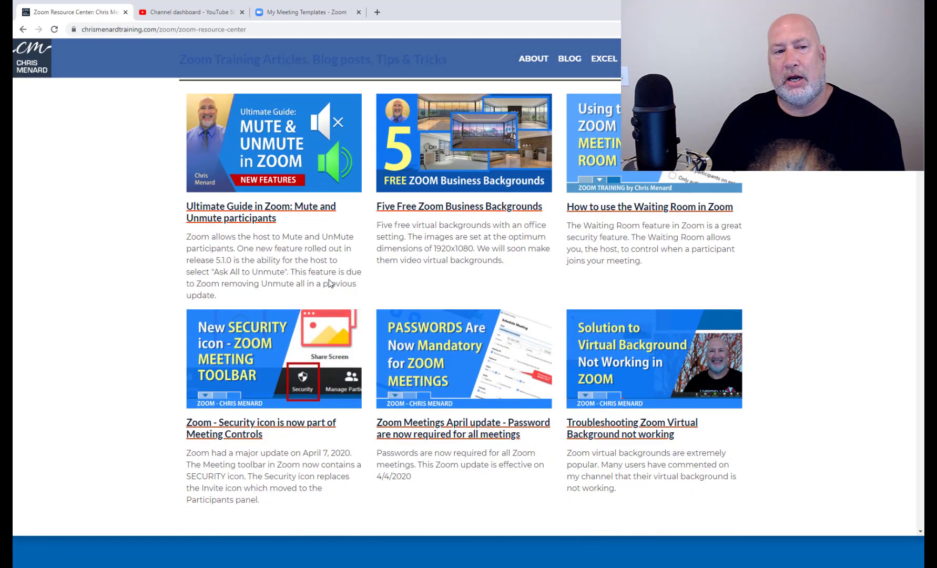
{"action": "scroll", "coordinate": [330, 283], "scroll_direction": "down", "scroll_amount": 17}
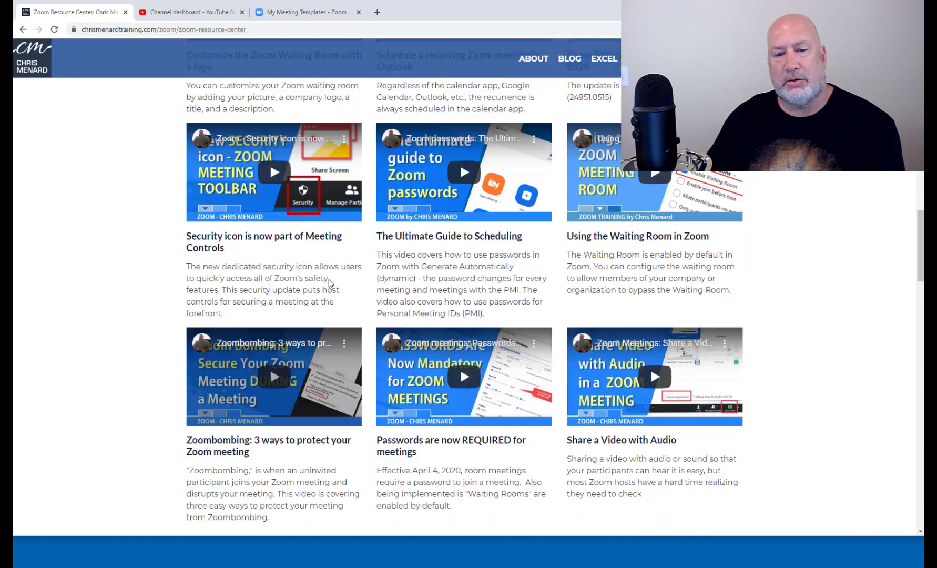
{"action": "scroll", "coordinate": [329, 283], "scroll_direction": "down", "scroll_amount": 15}
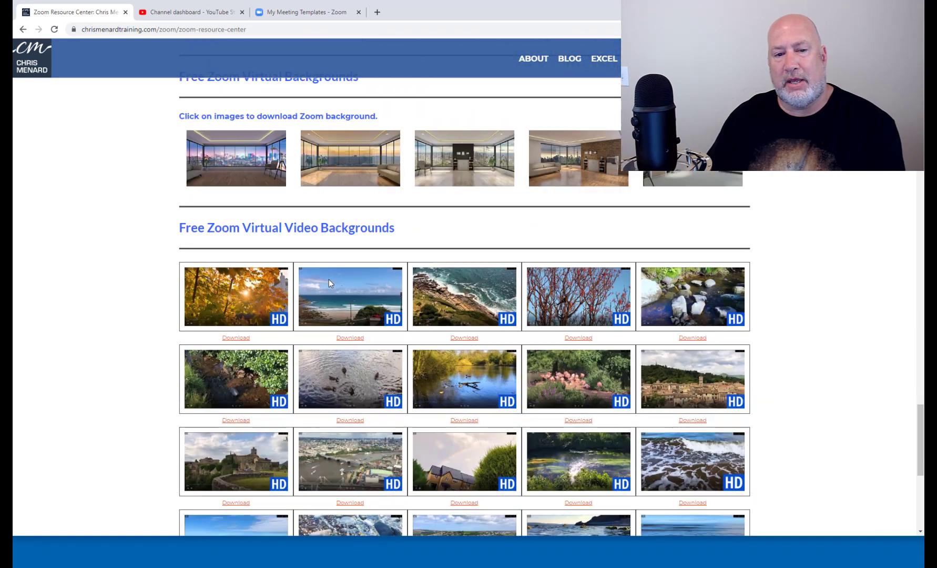